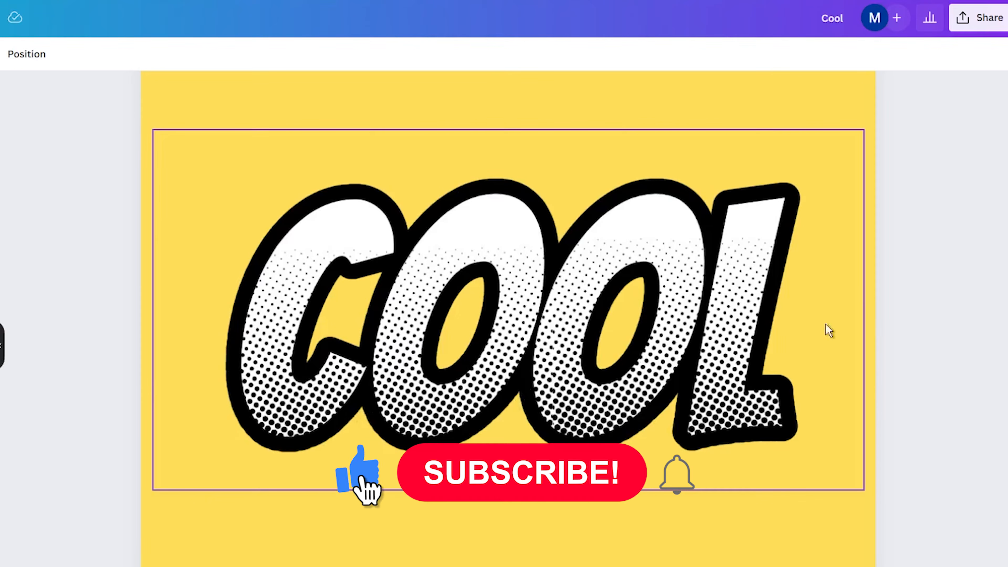
click(187, 547)
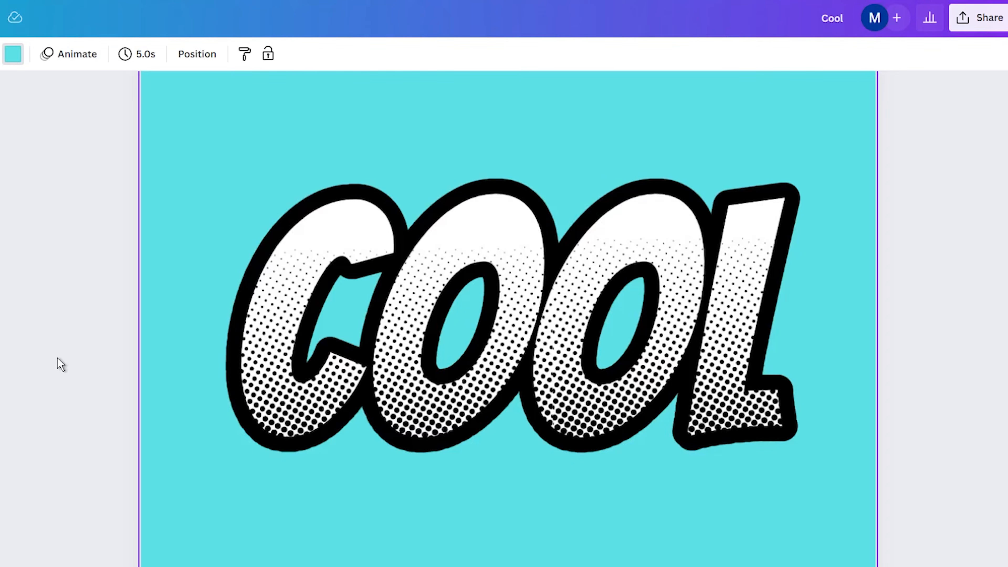
click(63, 363)
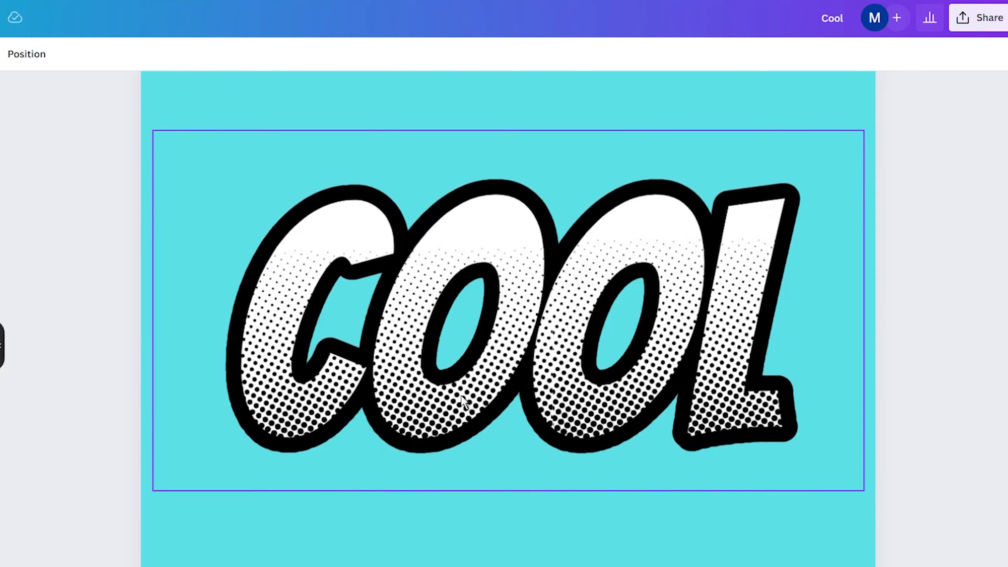
scroll(508, 364, down, 3)
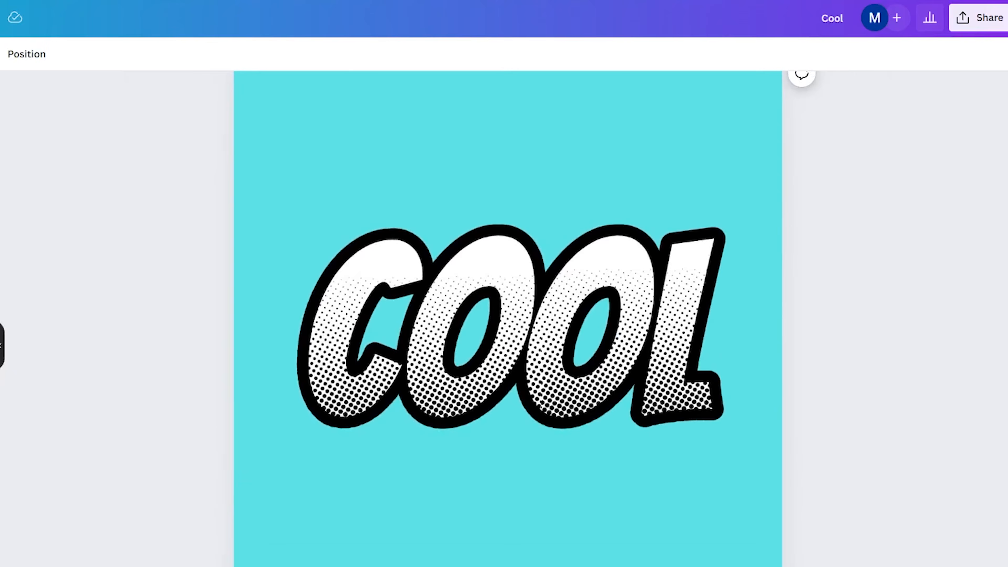
scroll(508, 363, up, 1)
scroll(508, 359, down, 1)
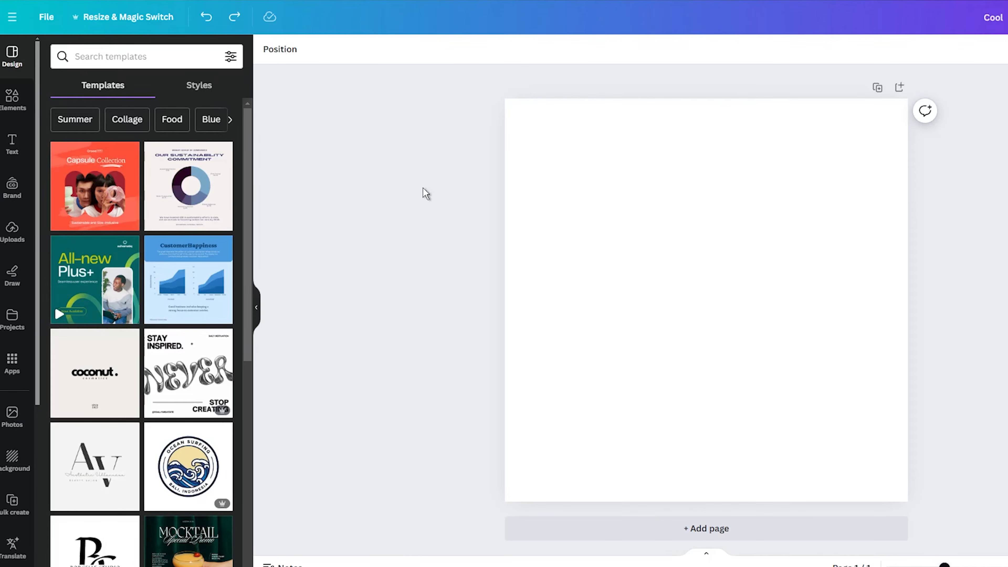
Set the blank page's background colour to black.
click(545, 203)
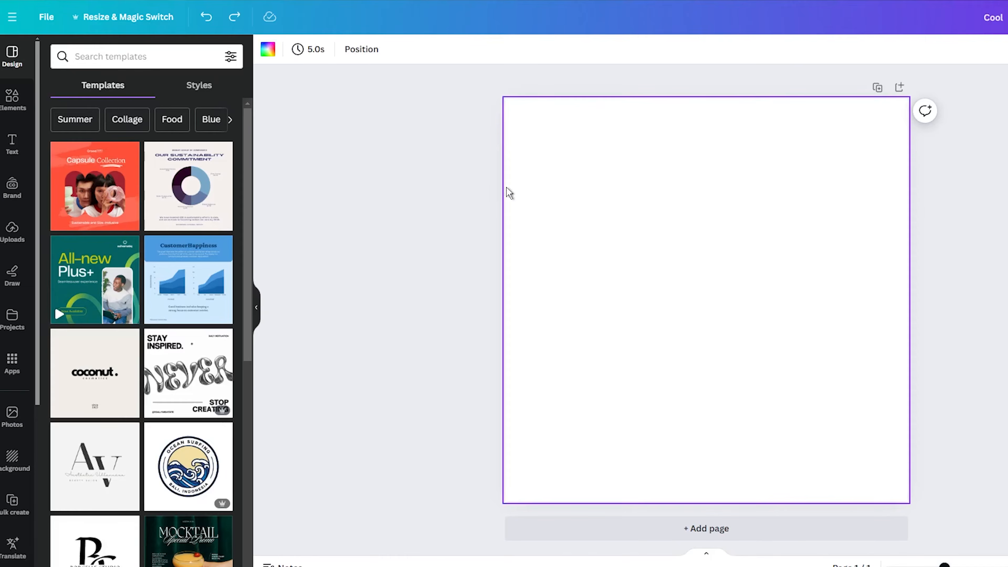
click(268, 50)
click(50, 214)
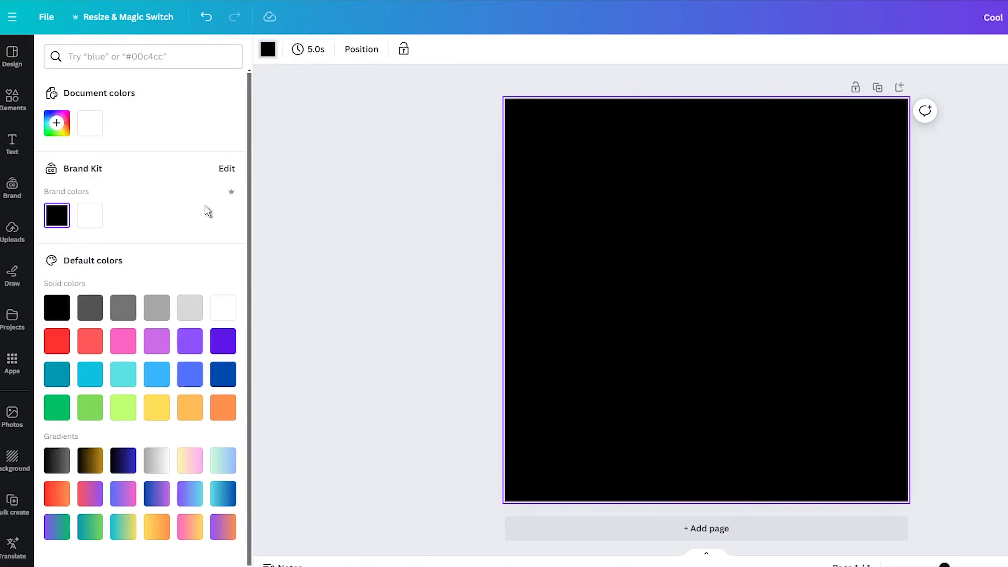
click(404, 208)
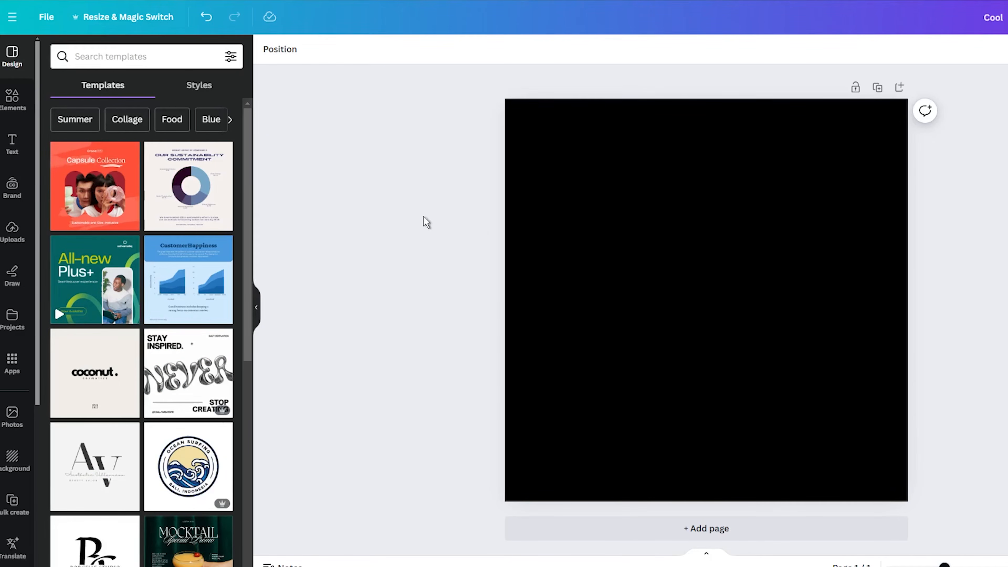
Add a heading reading "COOL", enlarge it to about size 253 and place it around the middle of the page.
click(12, 143)
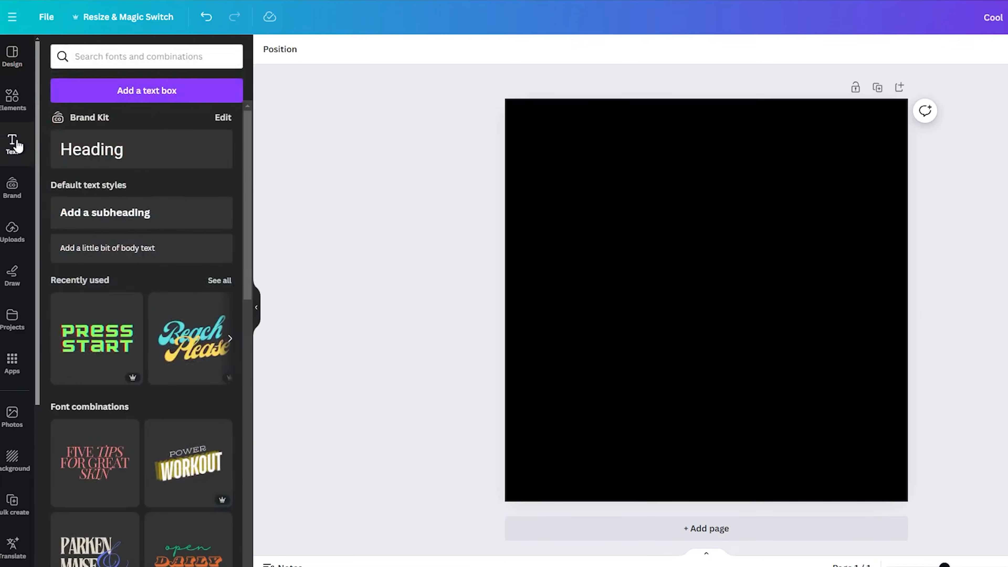
click(76, 152)
drag(651, 284, 571, 264)
text(COOL)
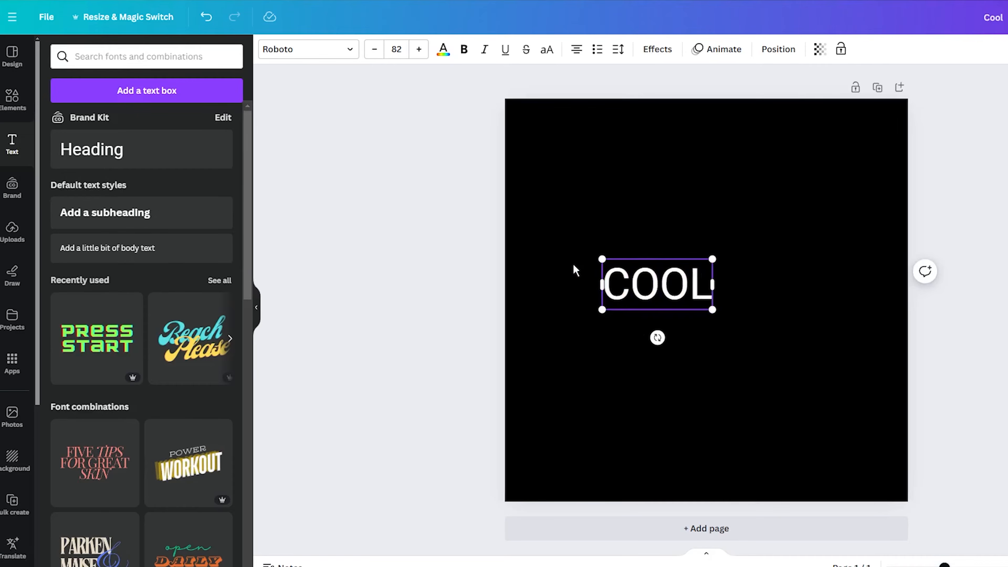
drag(713, 259, 942, 153)
drag(726, 243, 669, 298)
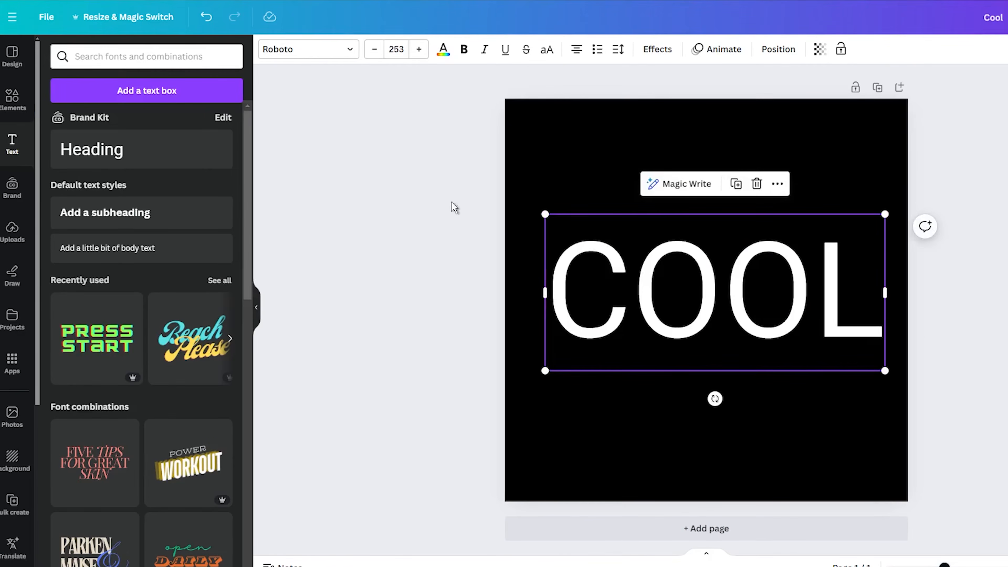
Change the COOL text's font to Bangers, enlarge it to about size 366 and centre it on the page.
click(306, 50)
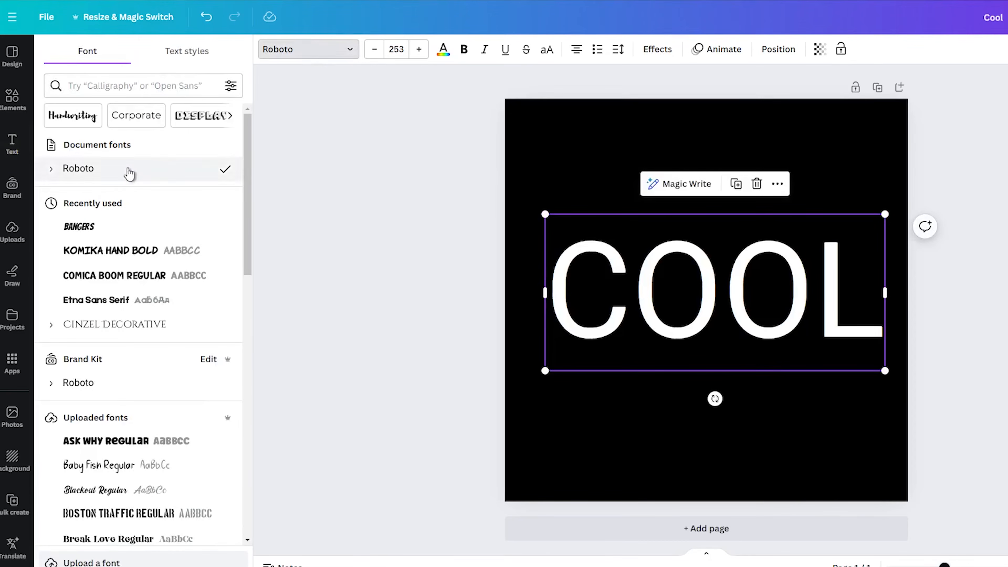
click(92, 228)
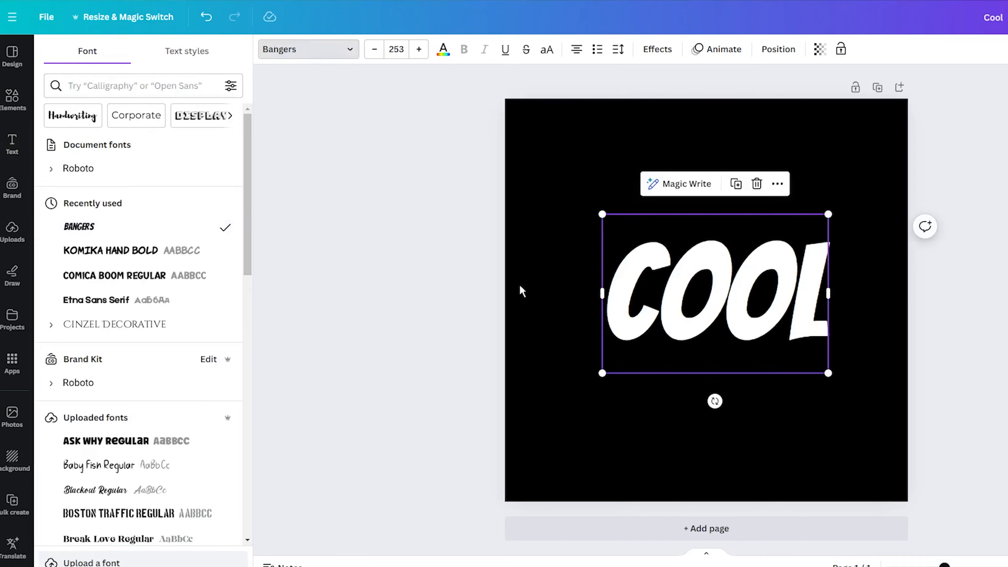
drag(603, 374, 491, 371)
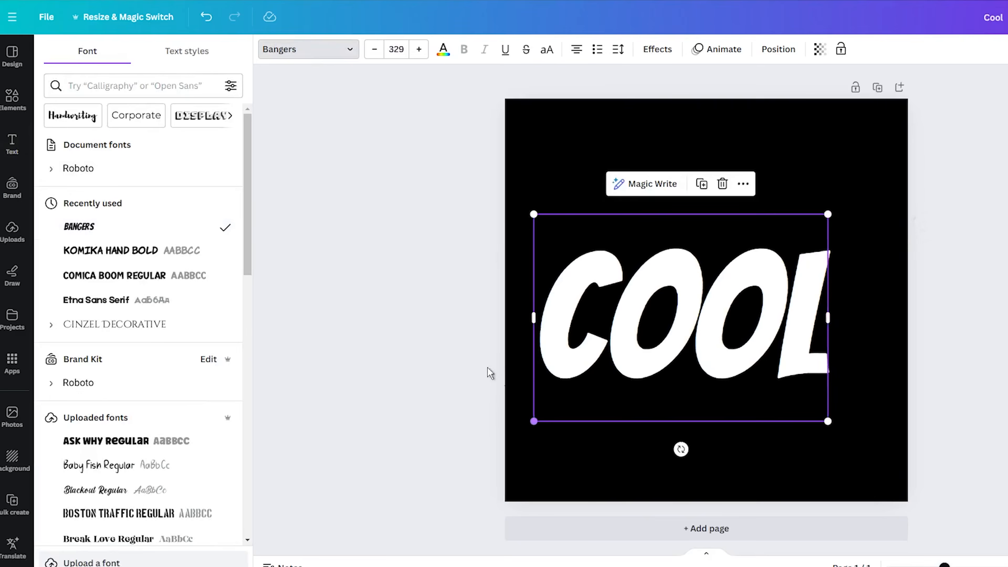
drag(640, 316, 669, 298)
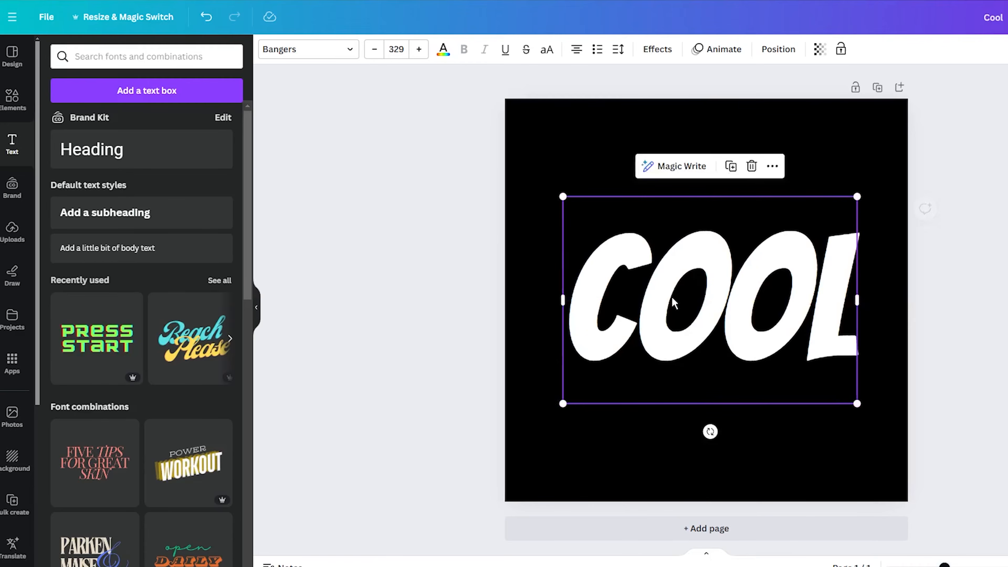
drag(857, 192, 893, 173)
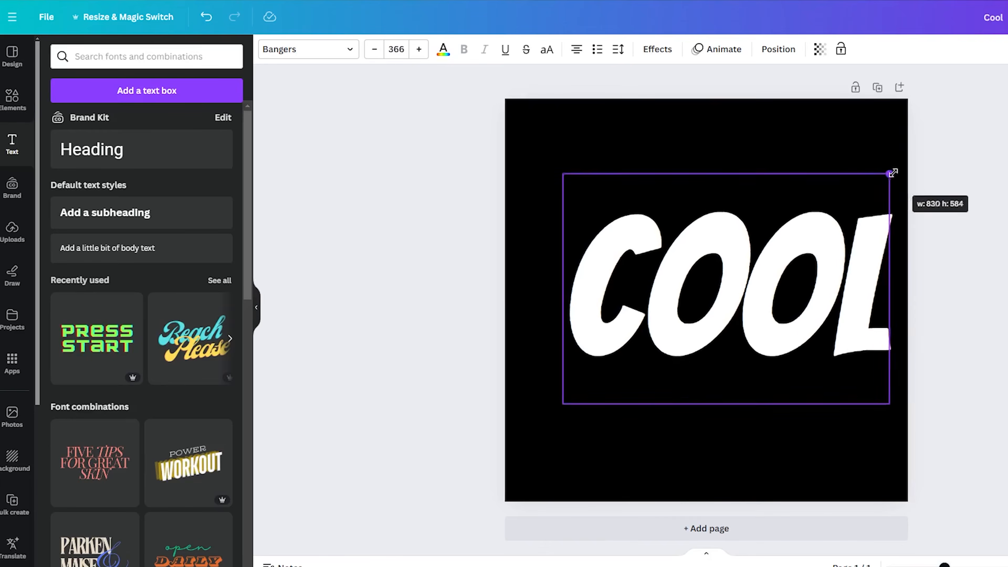
drag(749, 288, 720, 293)
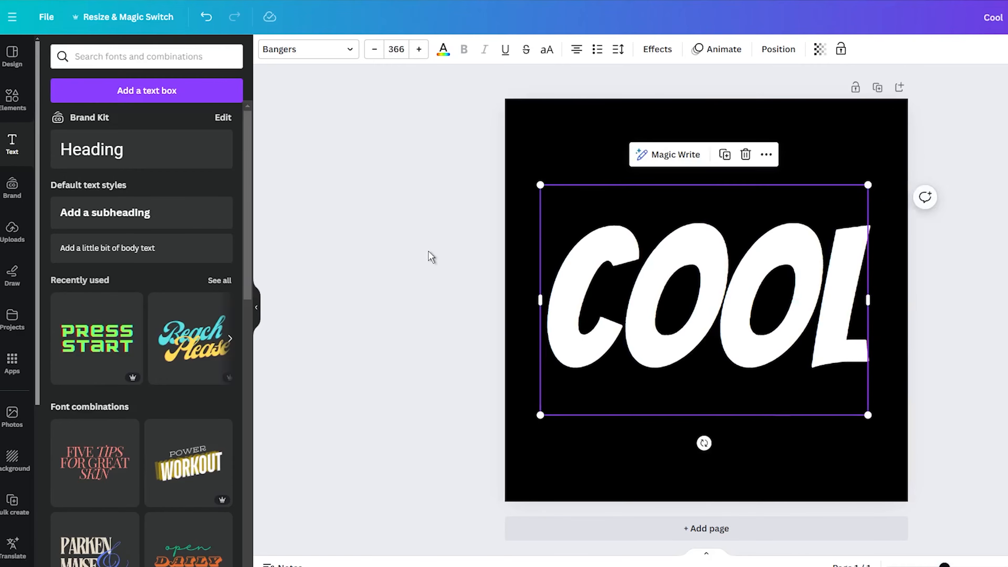
click(422, 251)
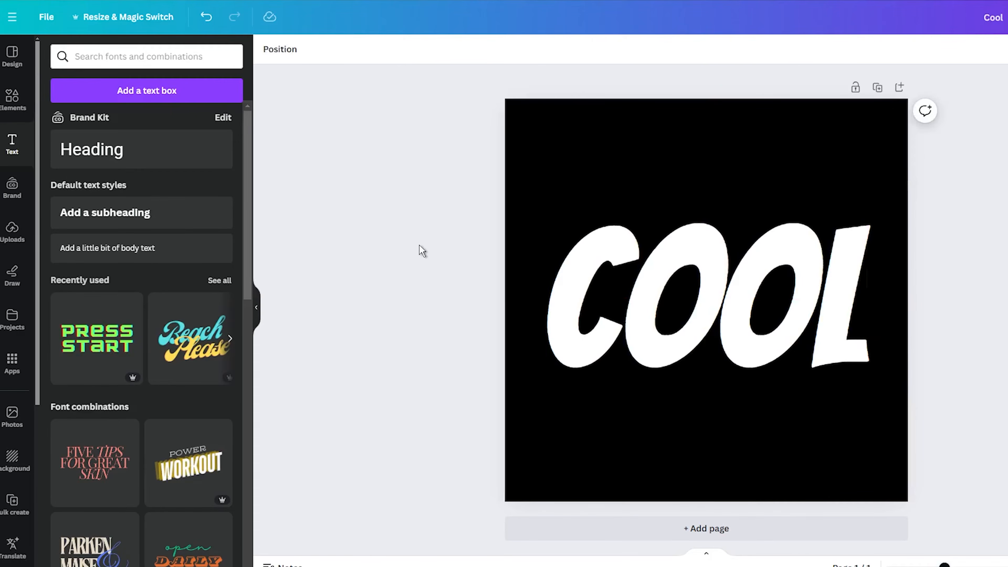
Search the graphics for "halftone" and place the dotted fade graphic over the lower part of the letters C and O.
click(6, 111)
click(91, 59)
text(h)
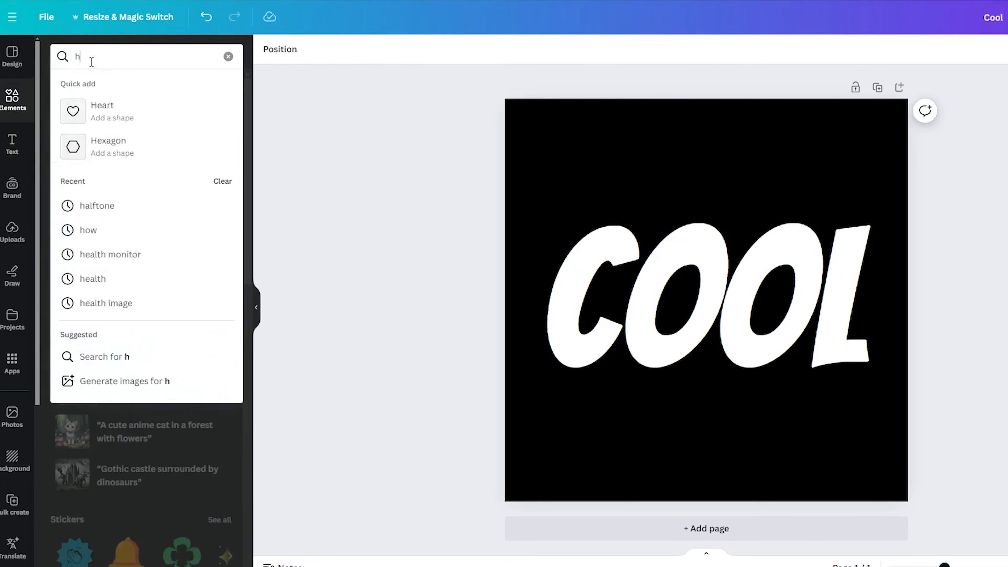
text(alfton)
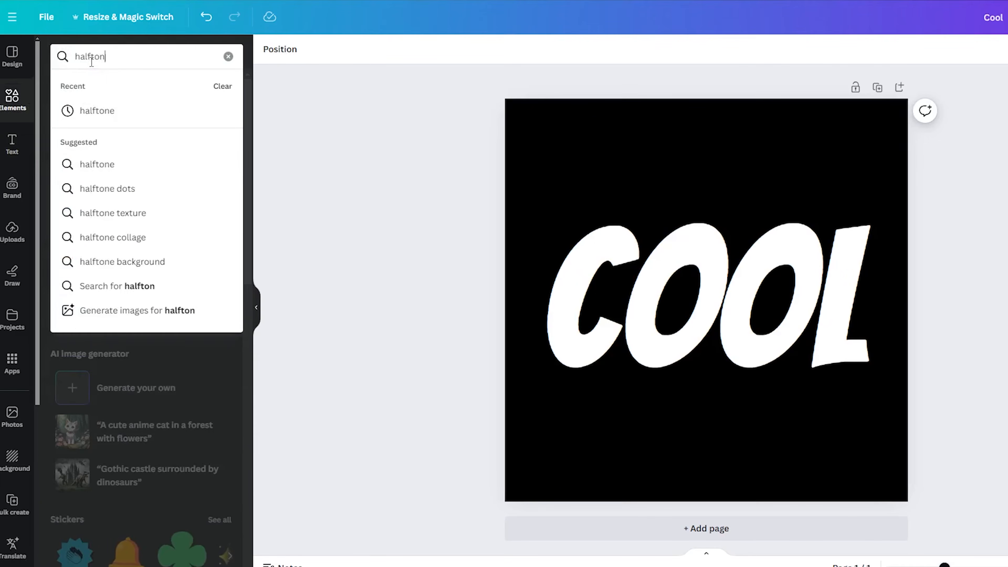
text(e)
key(Return)
click(95, 86)
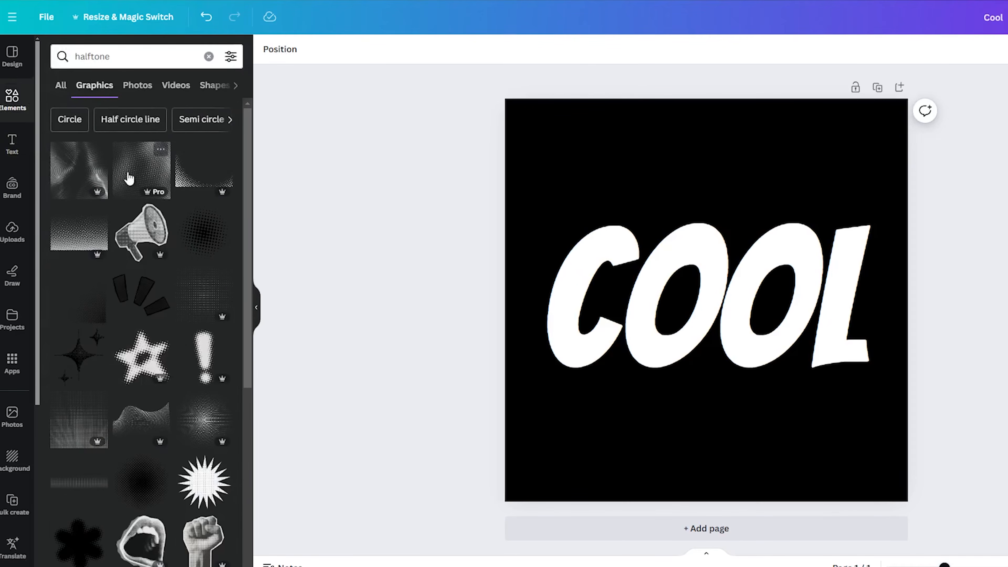
click(87, 240)
drag(667, 278, 619, 328)
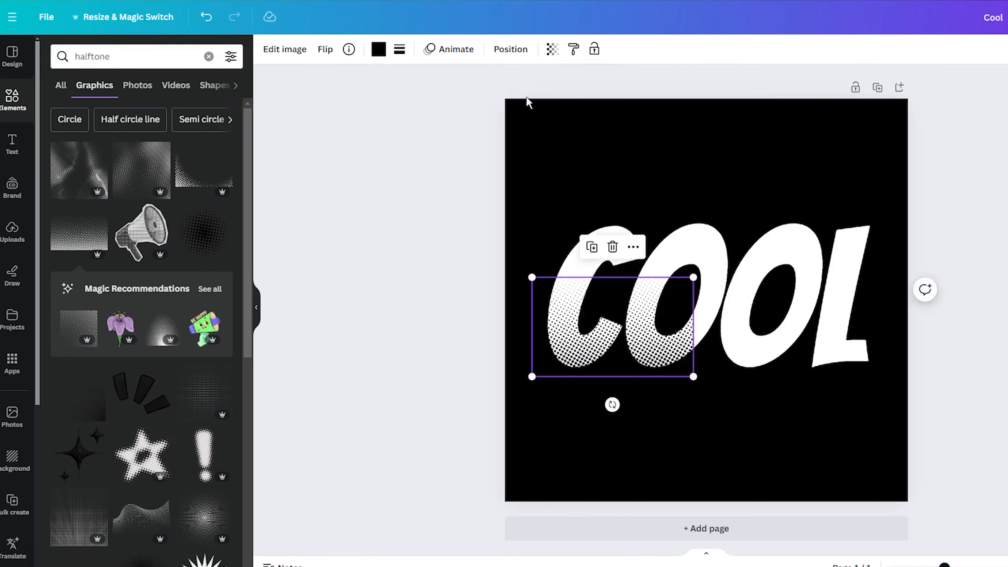
Send the halftone graphic one layer backward and bring it forward again.
click(511, 49)
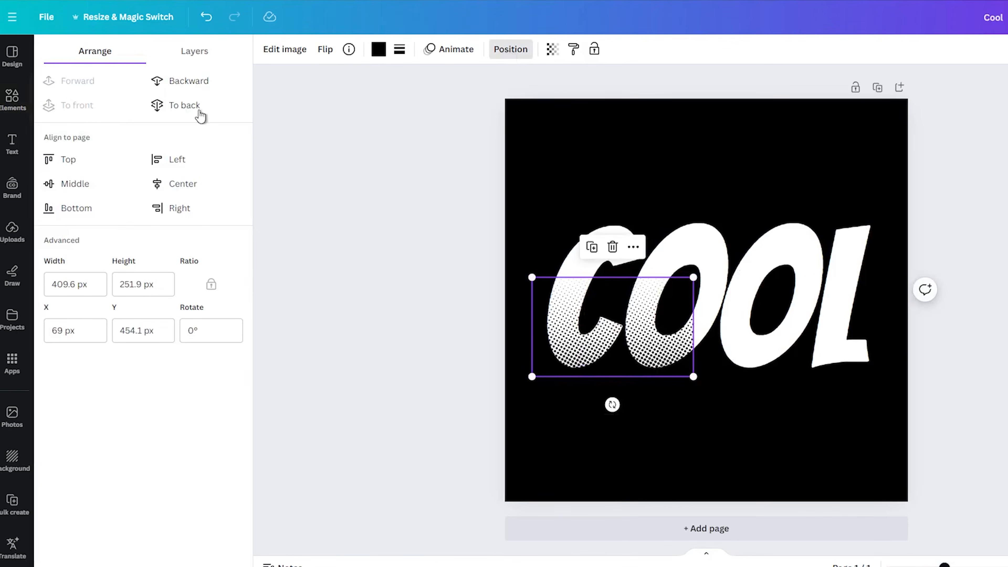
click(178, 85)
click(77, 83)
click(613, 369)
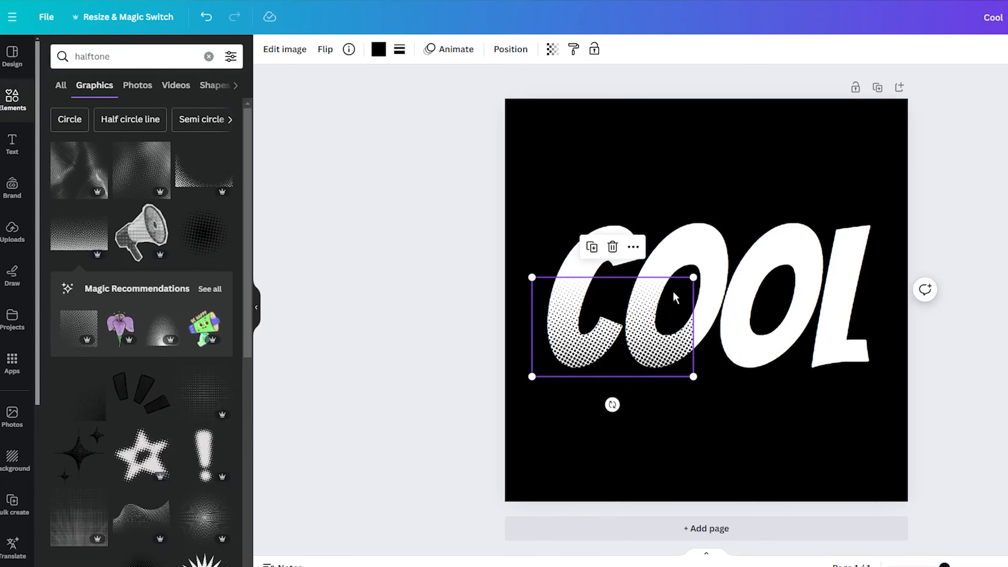
Enlarge the halftone graphic over the first two letters and cover the last two letters with a duplicate of it.
drag(694, 277, 753, 282)
drag(617, 335, 811, 297)
click(609, 224)
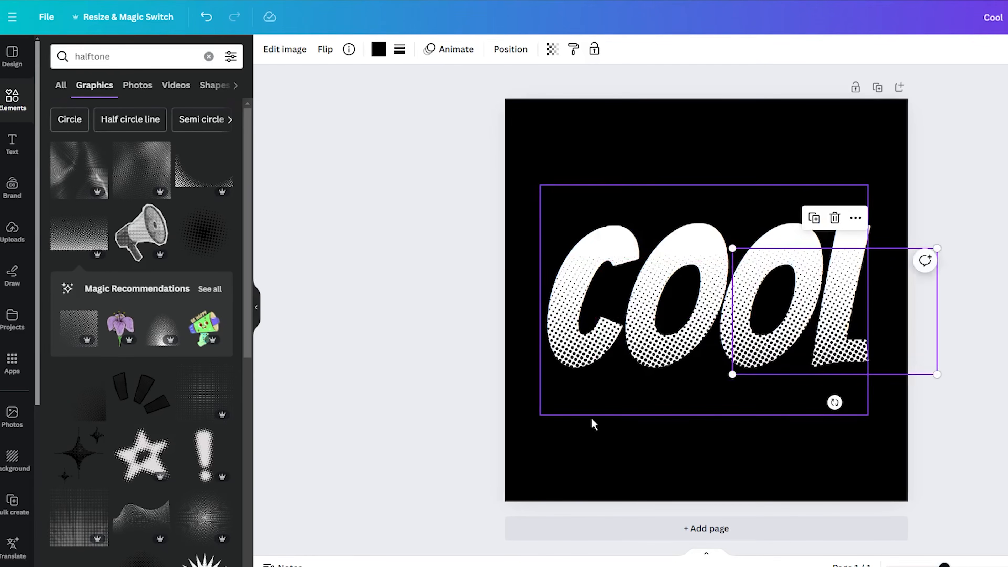
click(592, 417)
click(422, 363)
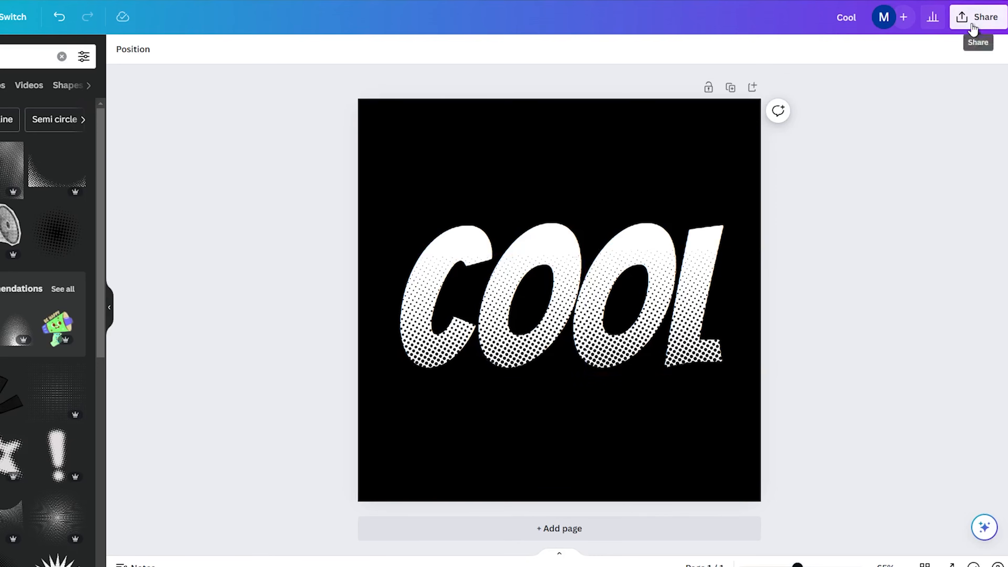
Download the halftone COOL design as an image.
click(979, 18)
click(805, 324)
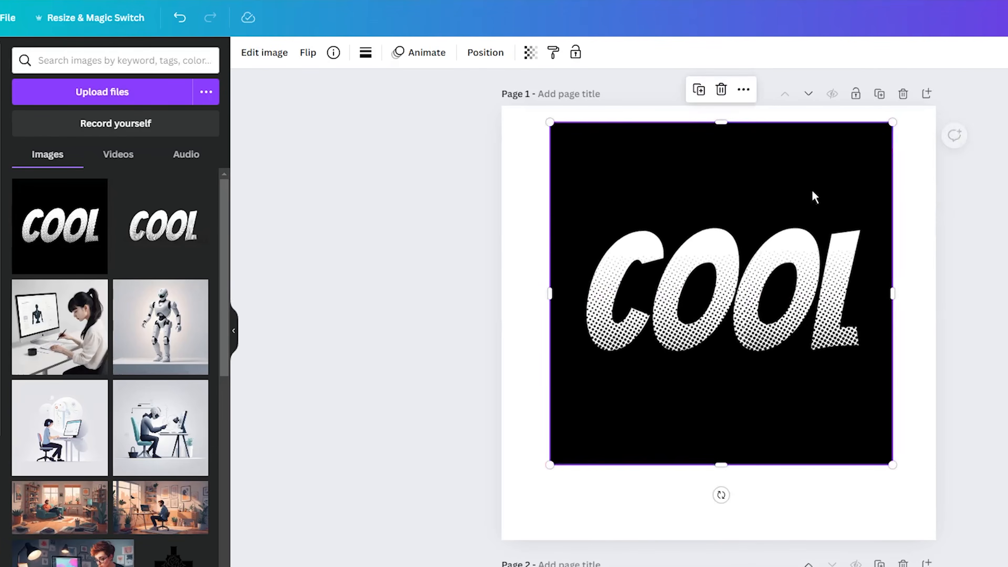
Remove the black background from the COOL image on page 1 with BG Remover.
click(778, 222)
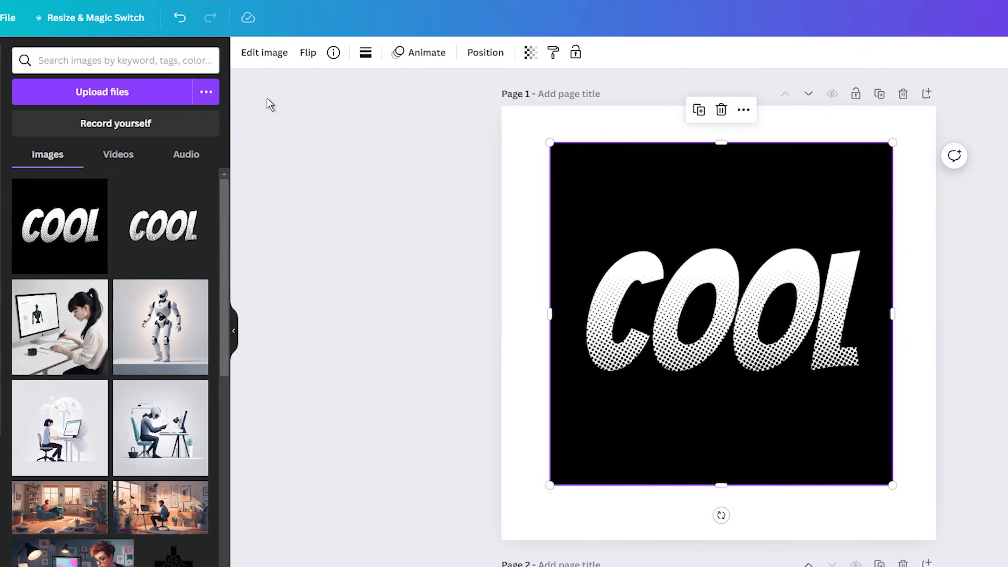
click(255, 56)
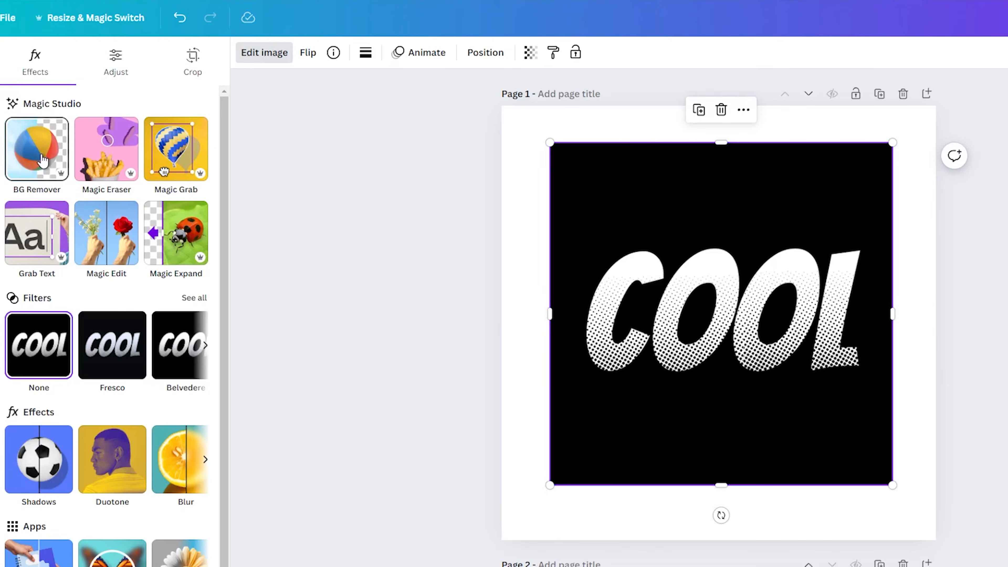
click(43, 160)
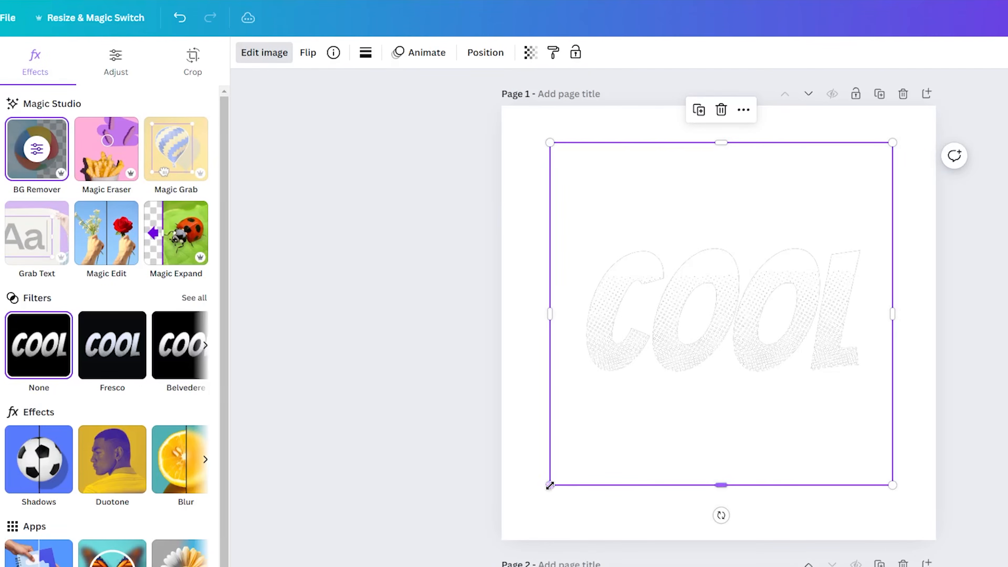
Enlarge the cut-out COOL image to nearly fill page 1 and centre it on the page.
drag(550, 485, 423, 480)
drag(717, 347, 750, 319)
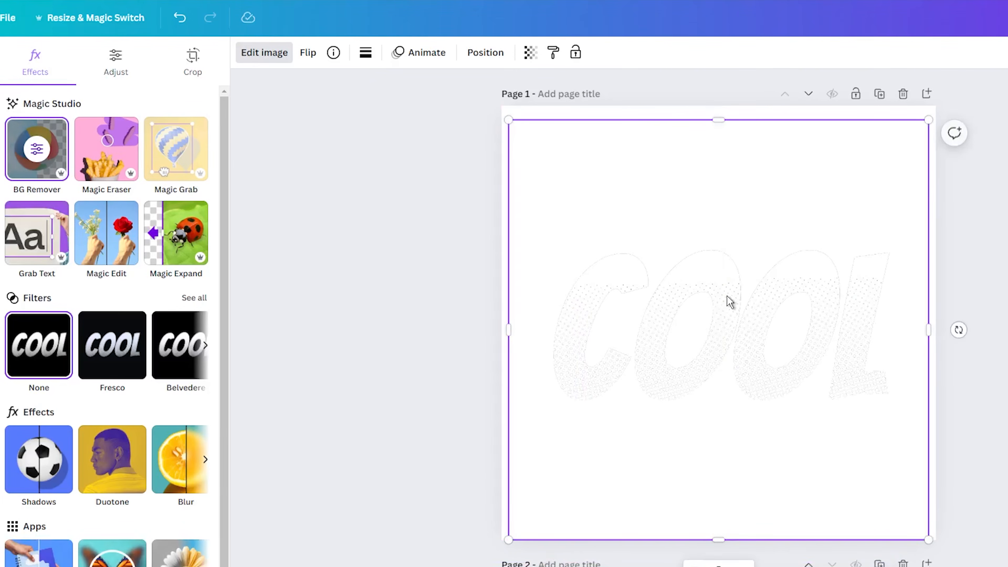
click(520, 114)
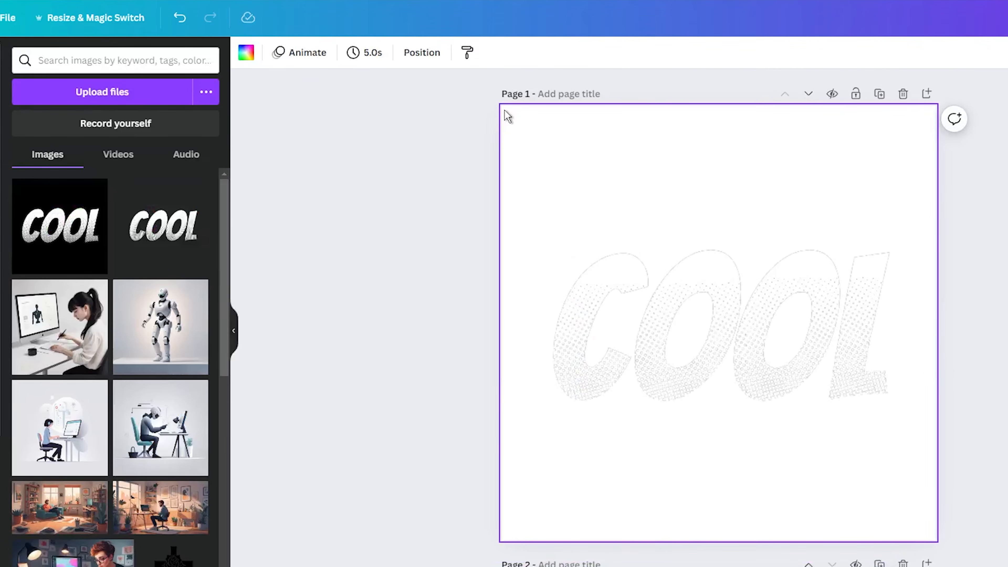
drag(609, 262, 609, 252)
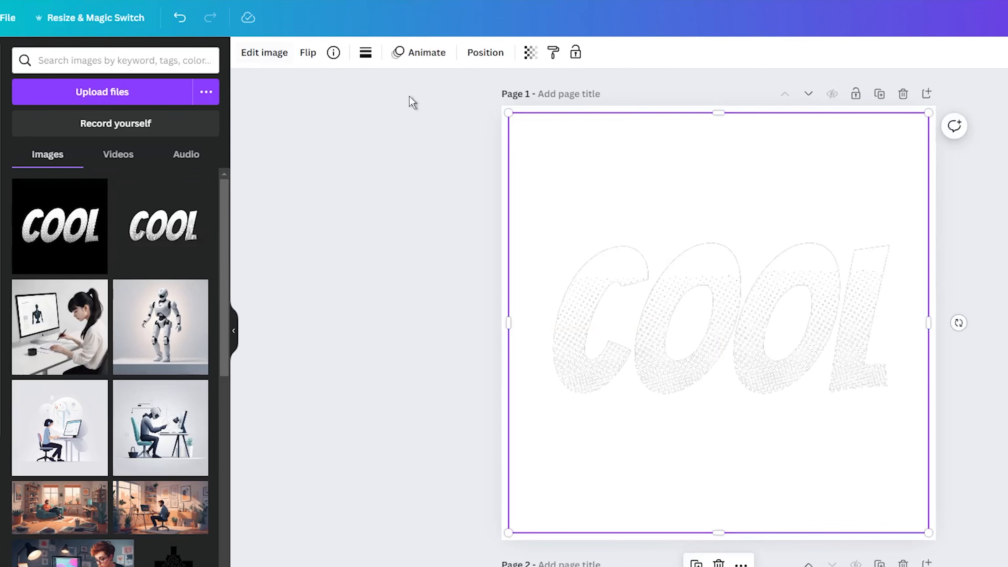
Set the background colour of page 1 to the default solid yellow.
click(507, 112)
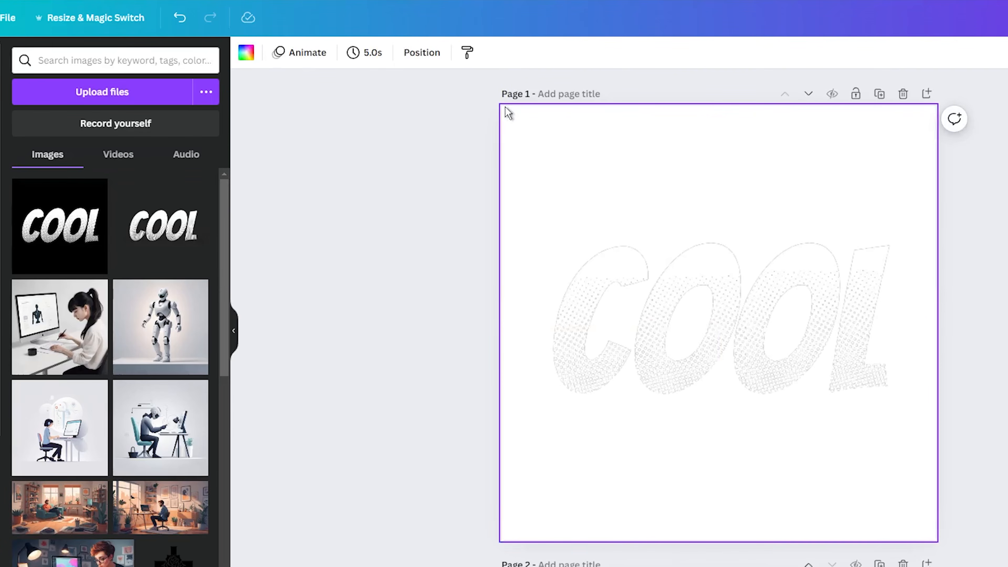
click(246, 52)
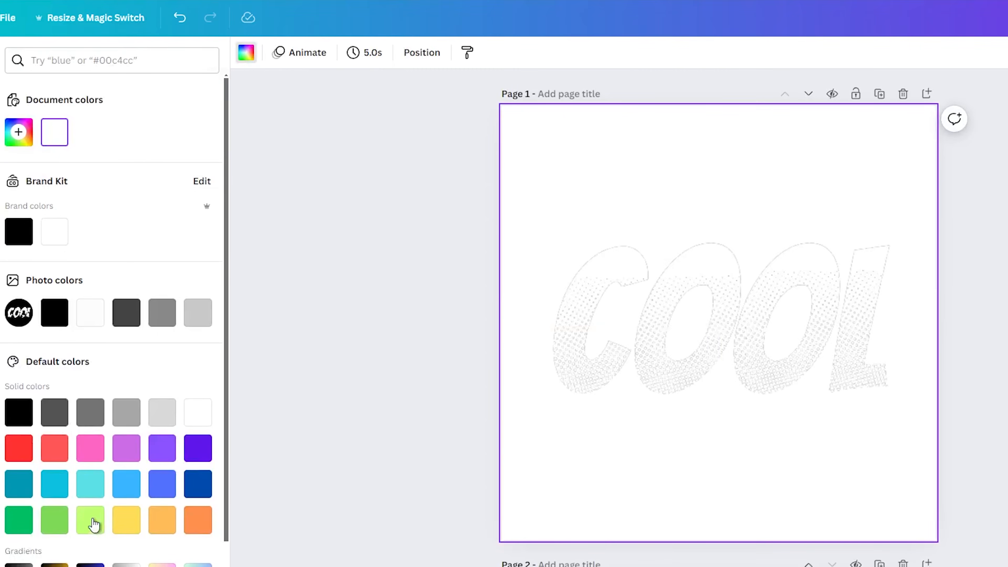
click(126, 521)
click(397, 295)
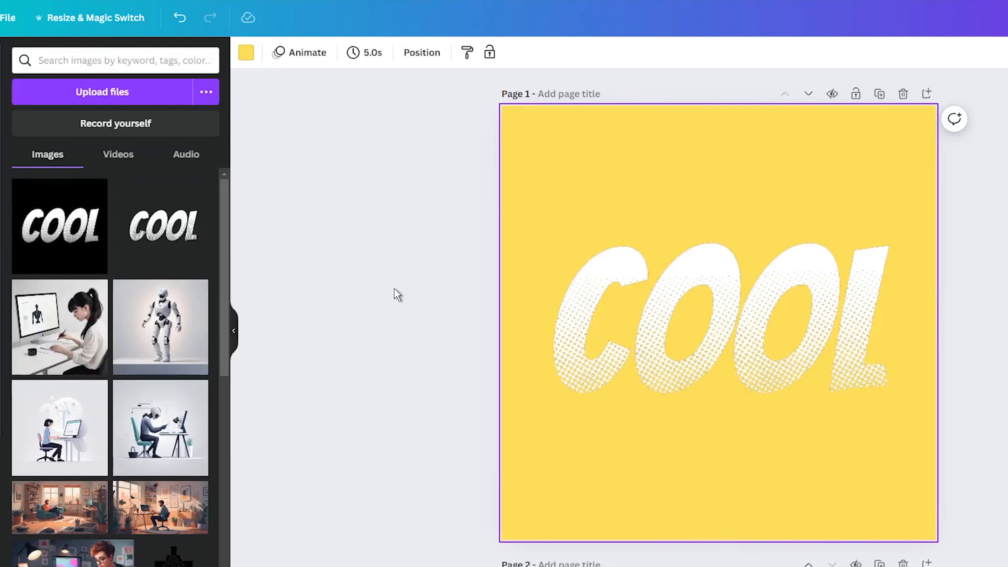
click(382, 181)
Crop away the empty areas above and below the lettering in the COOL image.
click(620, 322)
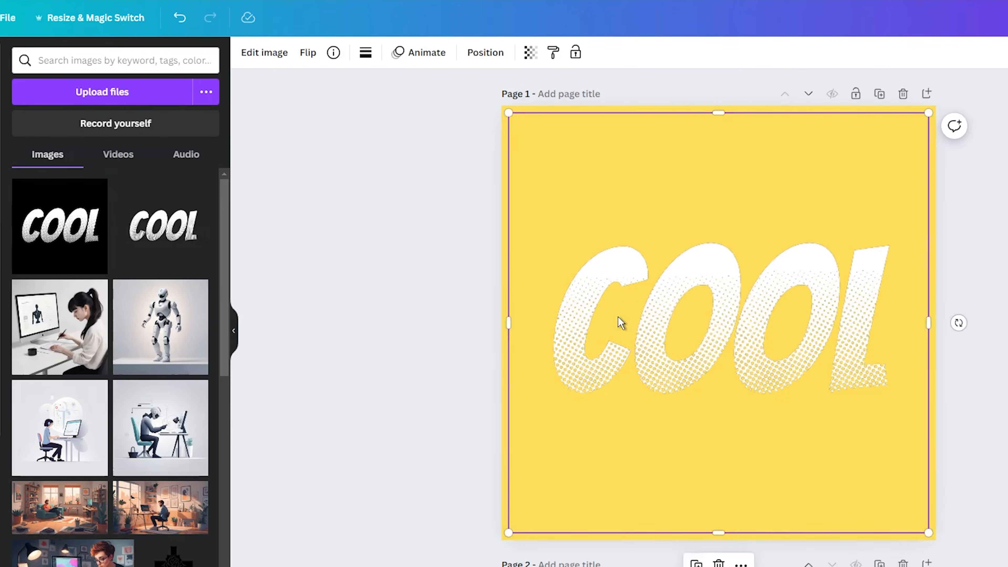
drag(717, 113, 707, 205)
drag(719, 540, 724, 421)
Apply an Outline shadow to the COOL image with size 45 and black colour #000000.
click(256, 56)
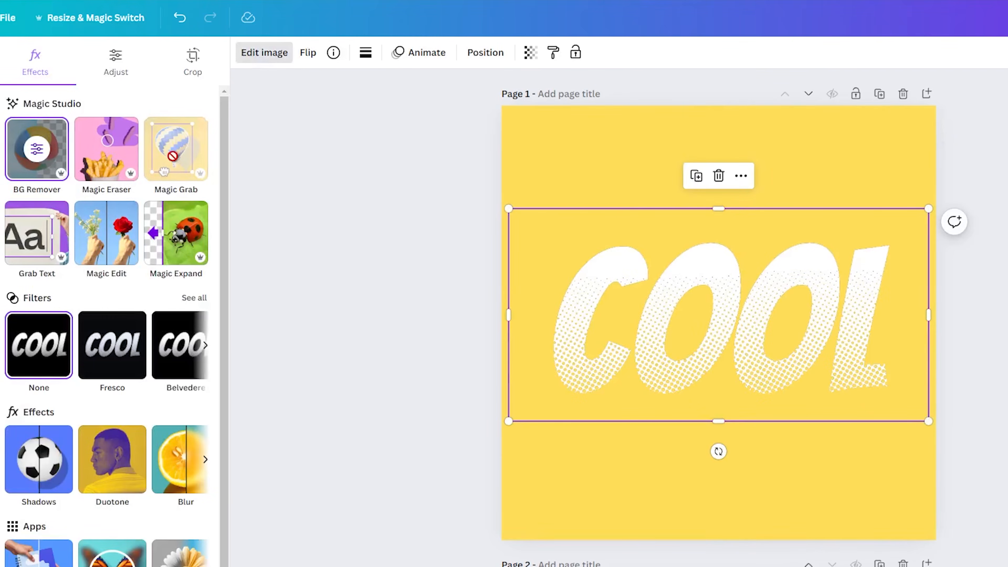
click(39, 460)
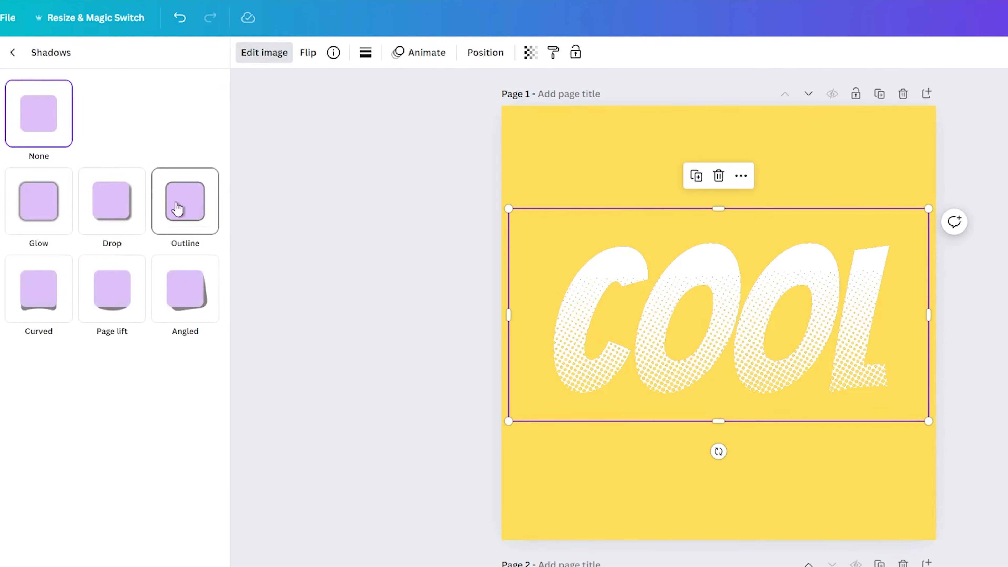
click(178, 208)
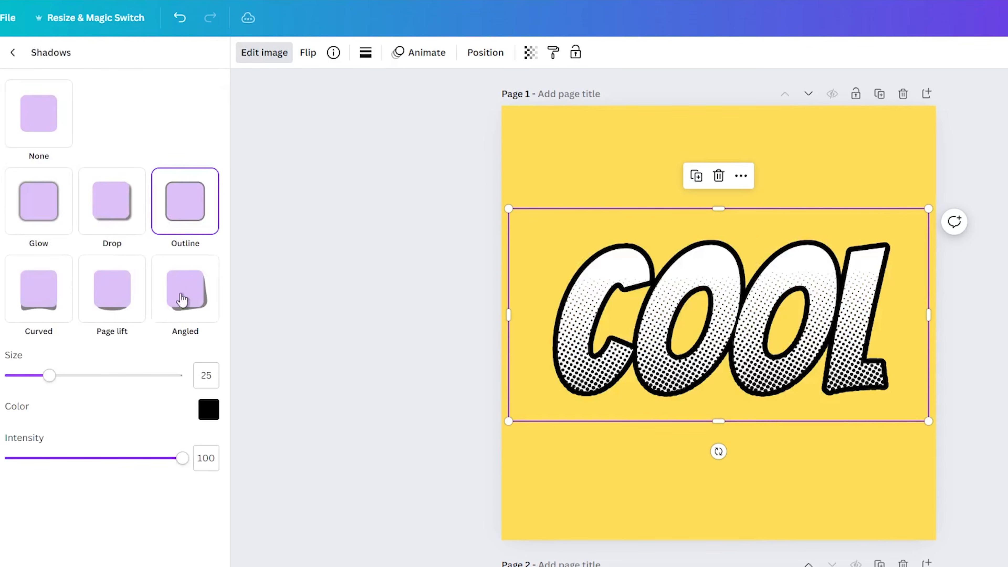
drag(50, 377, 117, 380)
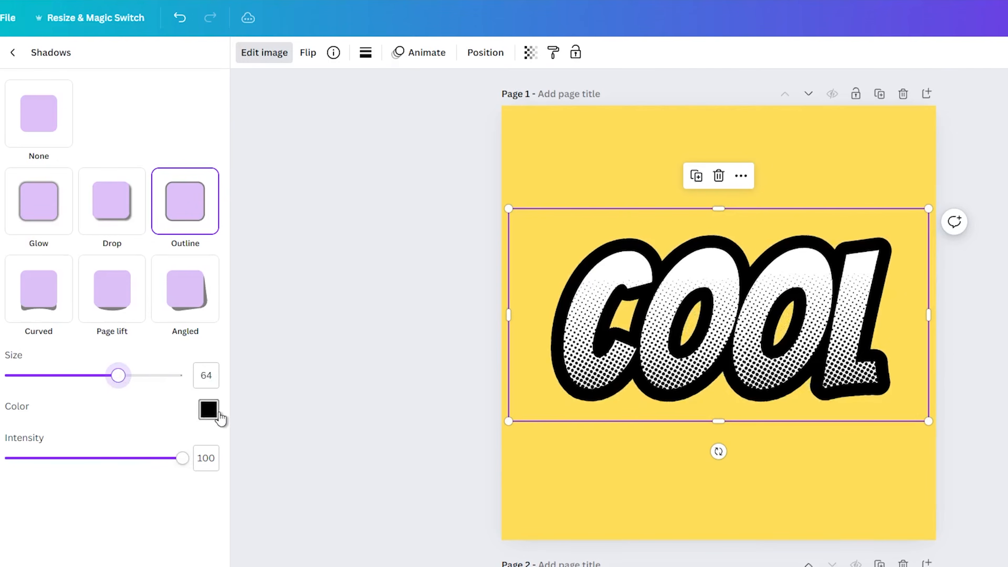
click(208, 409)
drag(213, 505, 152, 522)
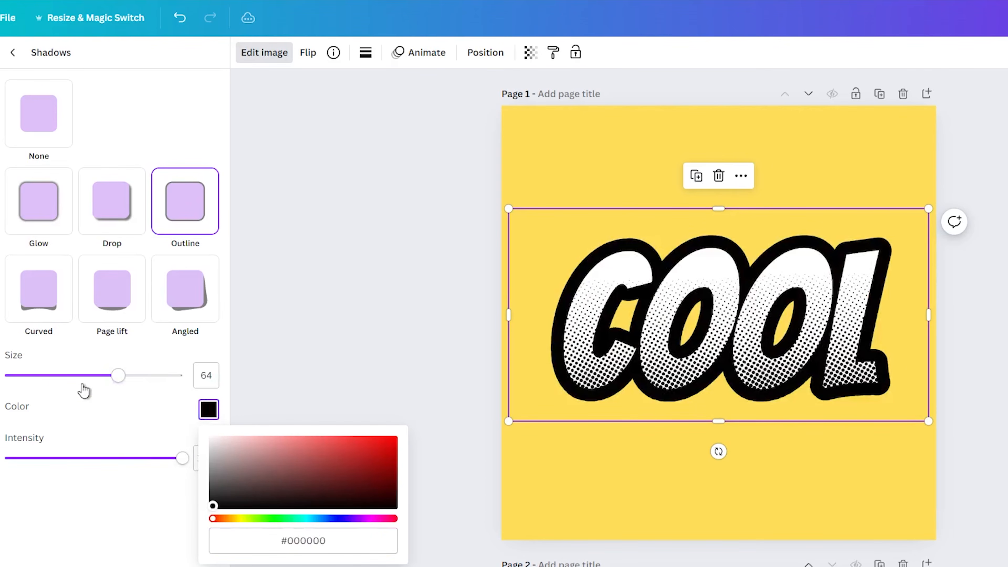
drag(117, 375, 86, 378)
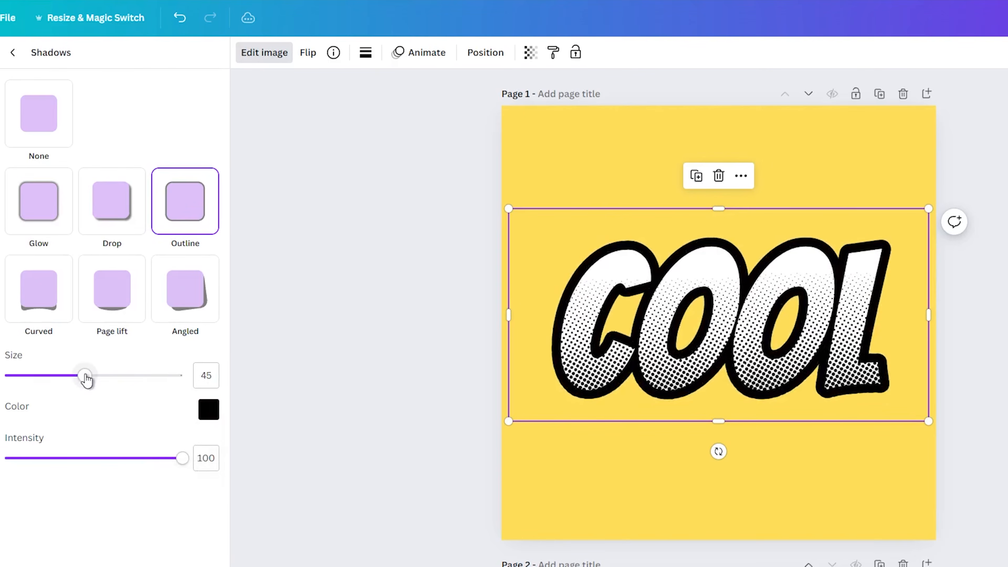
click(342, 318)
Shift the outlined COOL image slightly and settle it centred on the yellow page.
drag(588, 327, 580, 326)
click(411, 298)
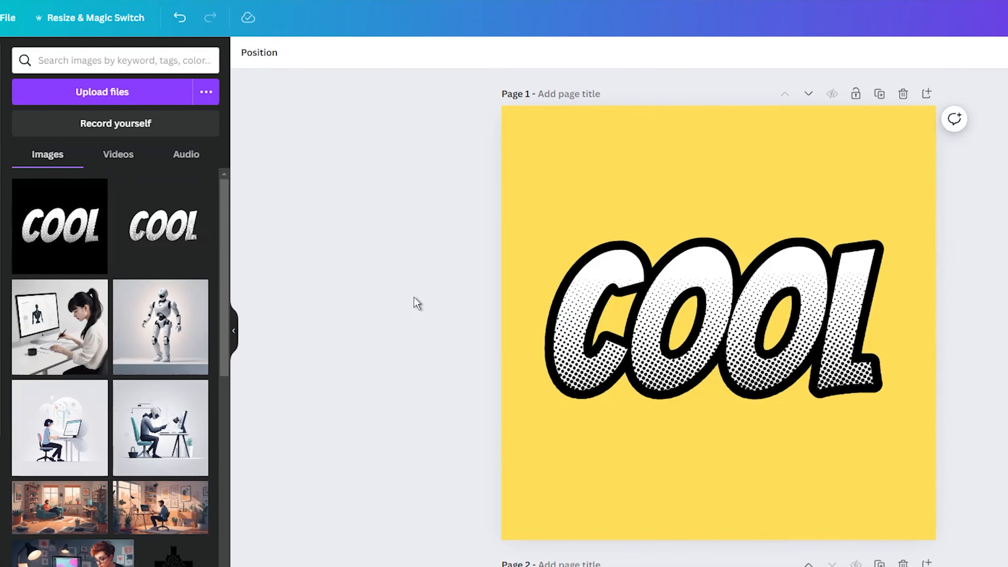
click(621, 325)
drag(621, 325, 628, 325)
click(349, 250)
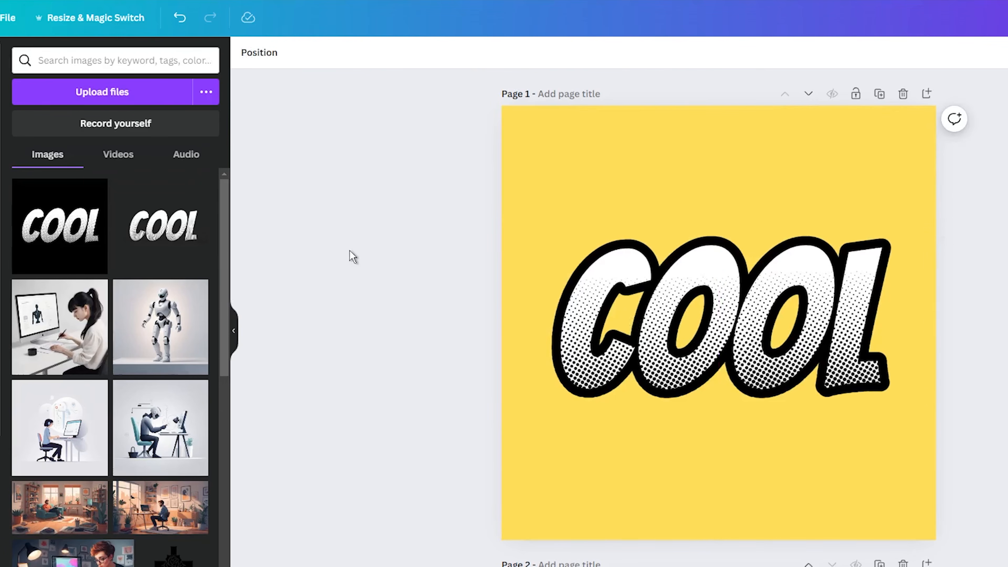